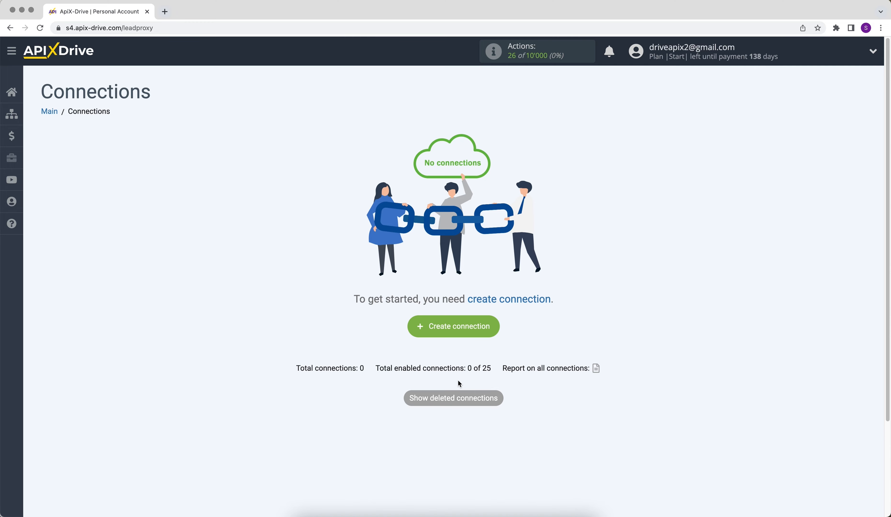
Start a new connection with Pipedrive as the data source system.
click(425, 328)
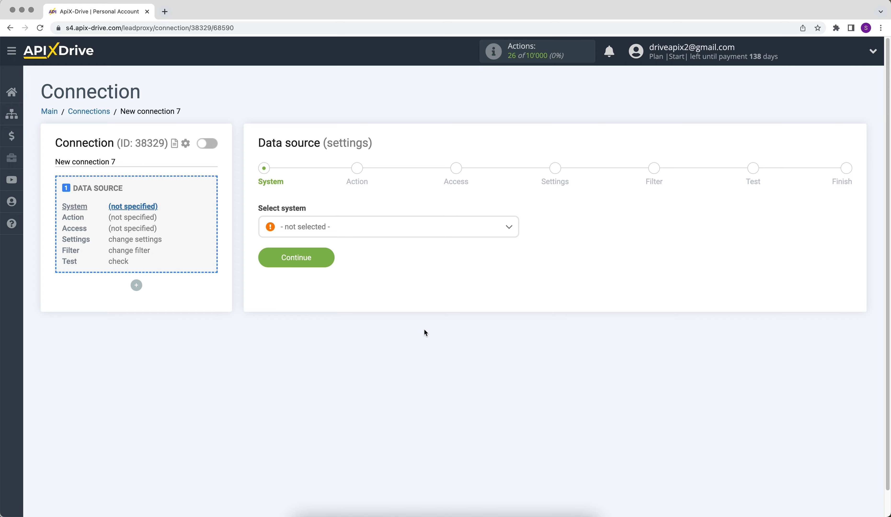
click(436, 233)
drag(512, 244, 516, 336)
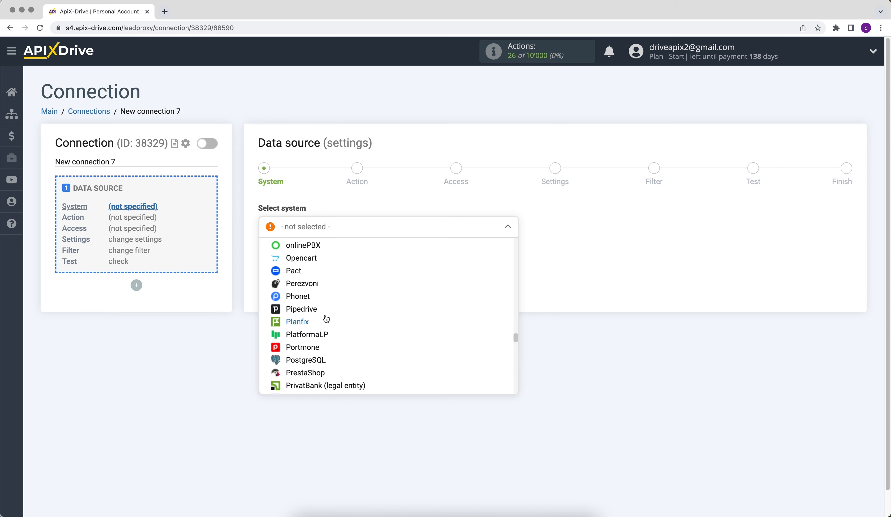
click(313, 309)
click(280, 256)
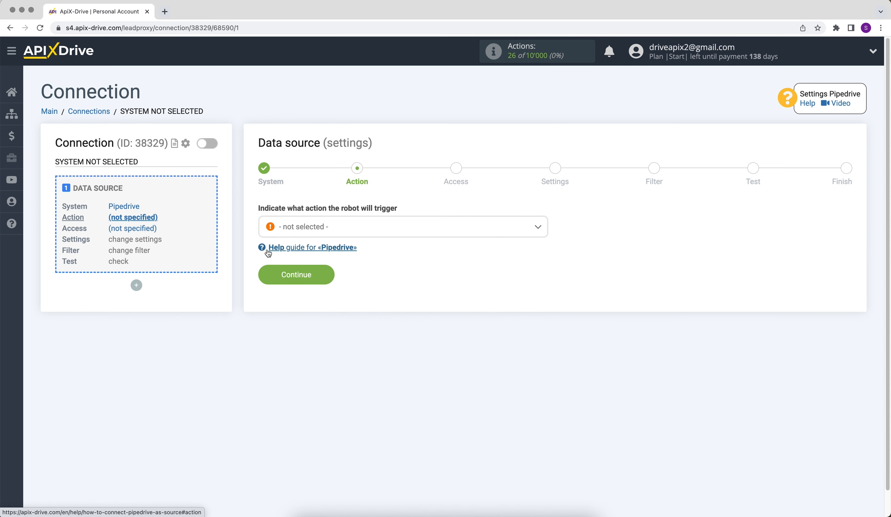
Choose Get DEALS (new) as the trigger action and start connecting a Pipedrive account.
click(297, 231)
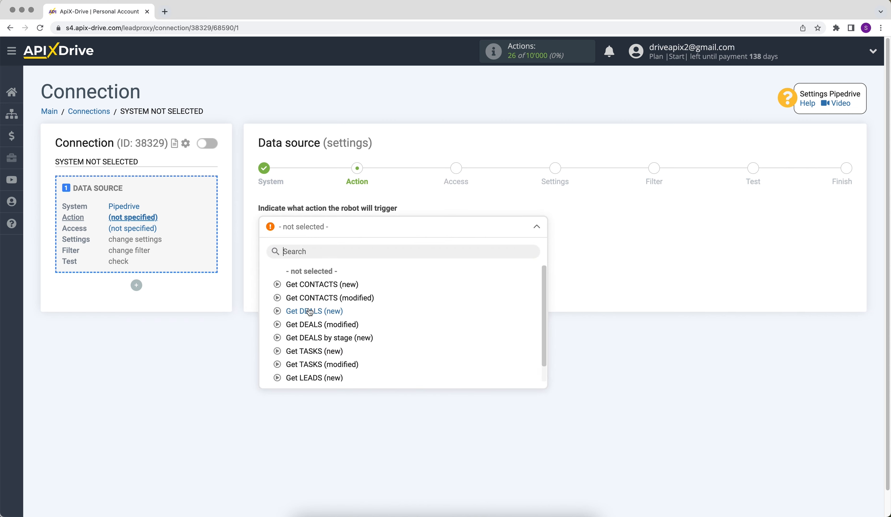
click(299, 310)
click(264, 280)
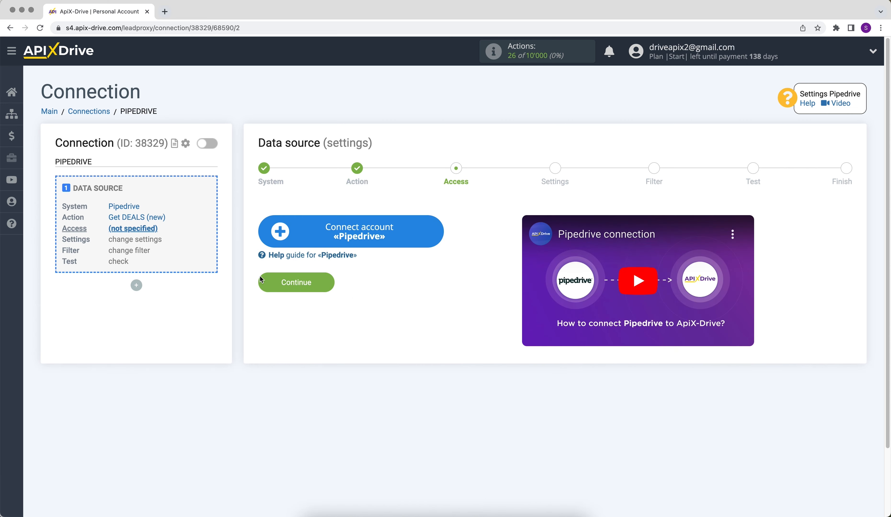
click(274, 246)
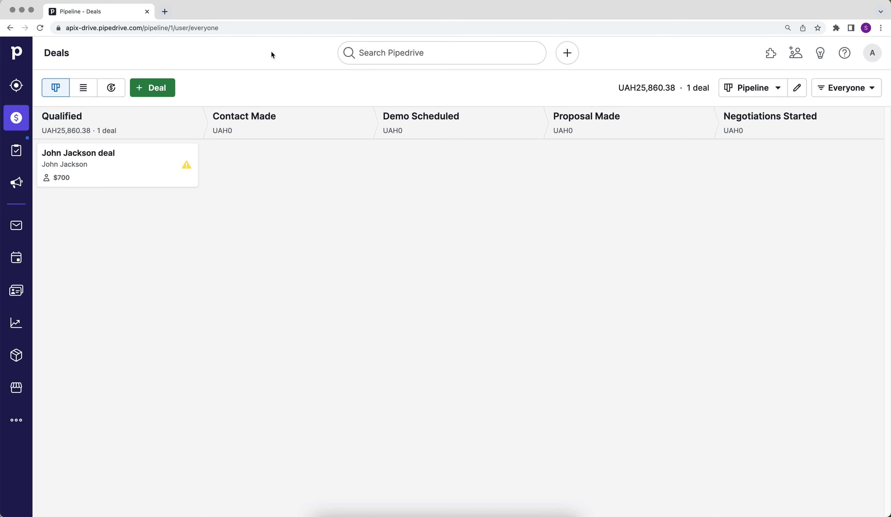
Copy the domain apix-drive.pipedrive.com from Pipedrive's address bar and return to ApiX-Drive.
drag(165, 28, 88, 28)
key(super+c)
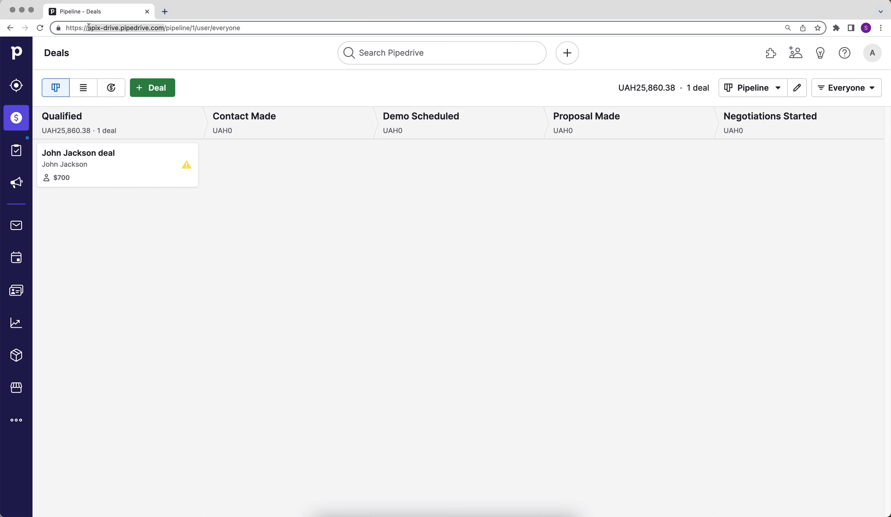
right_click(106, 31)
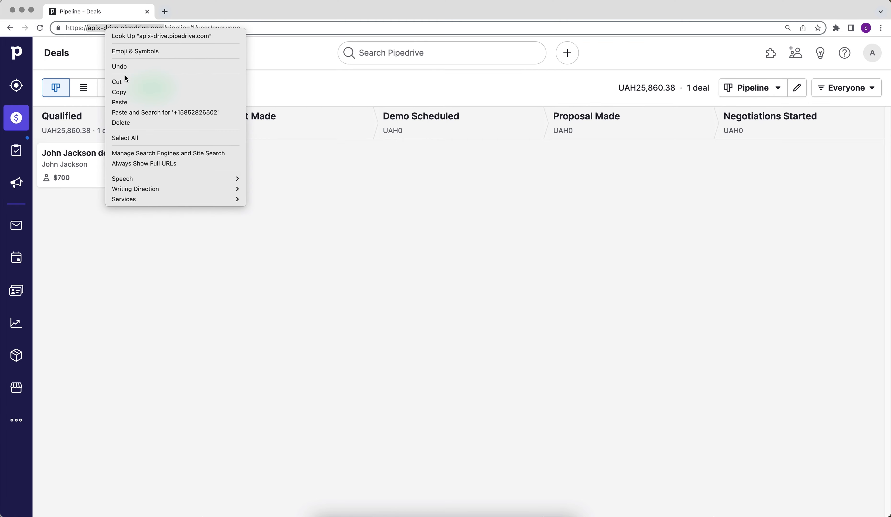
click(127, 90)
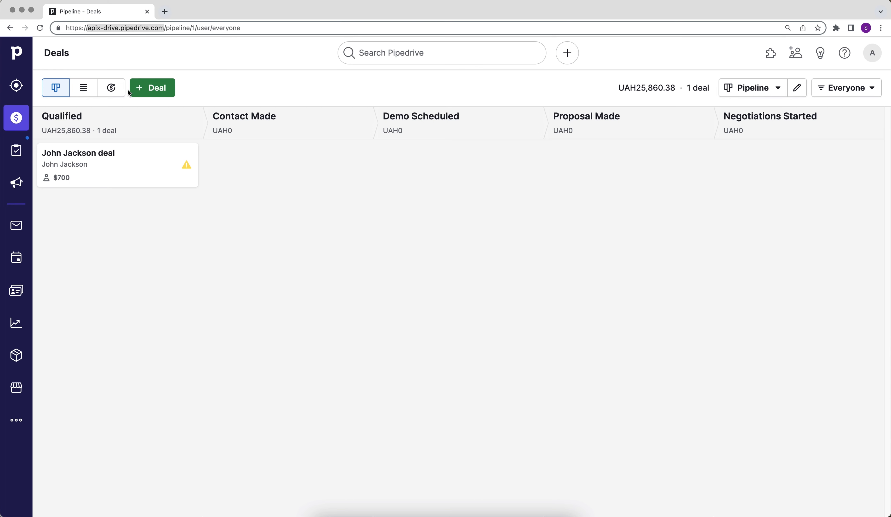
key(super+grave)
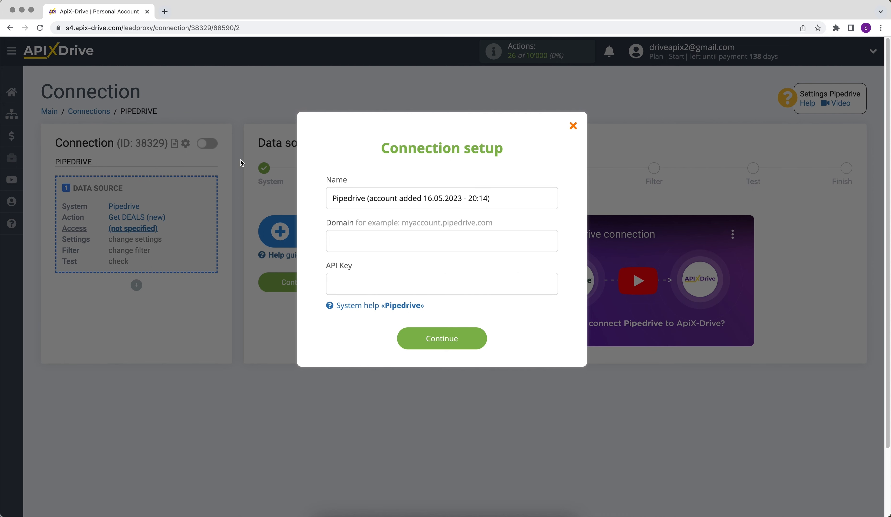
Paste apix-drive.pipedrive.com into the Domain field, then return to Pipedrive.
right_click(347, 235)
click(366, 302)
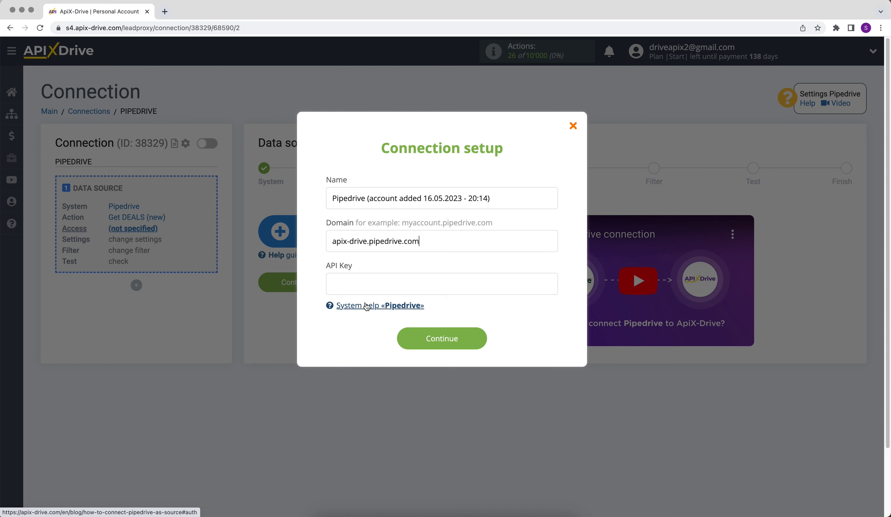
key(super+grave)
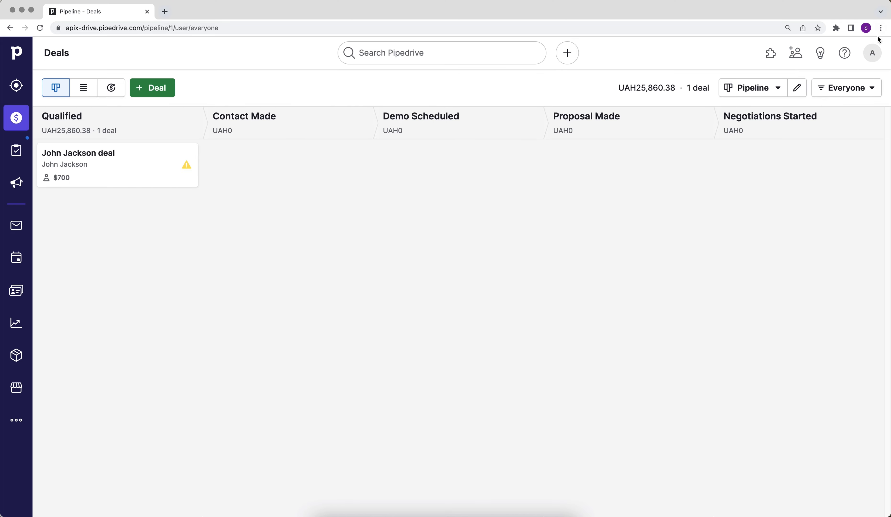
Copy the personal API token from the API tab of Pipedrive's Personal preferences.
click(872, 53)
click(838, 107)
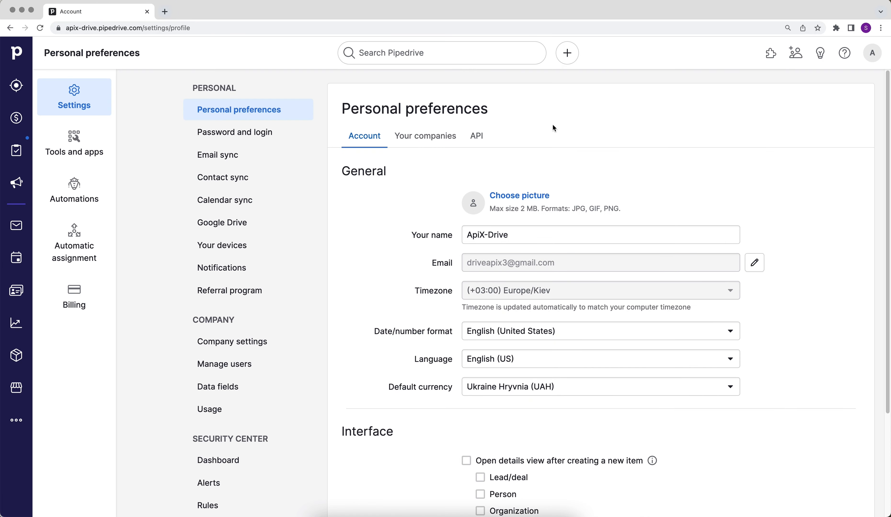
click(488, 135)
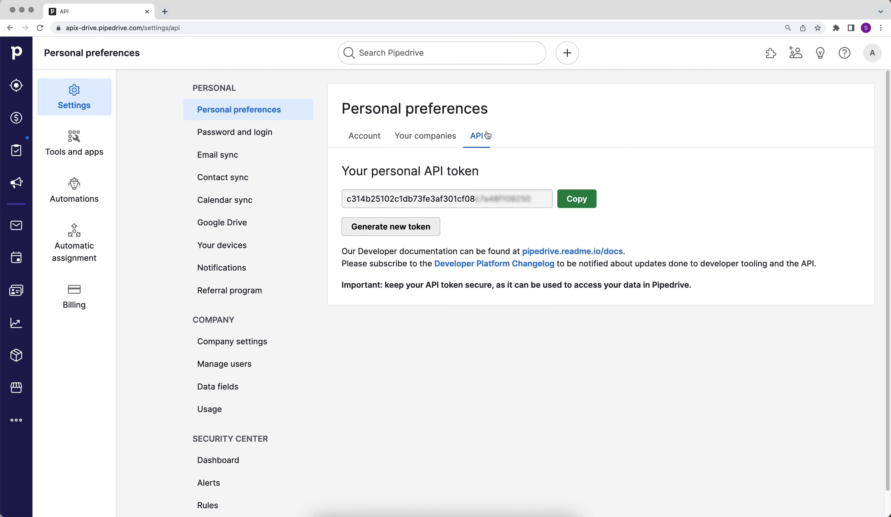
drag(408, 193, 535, 196)
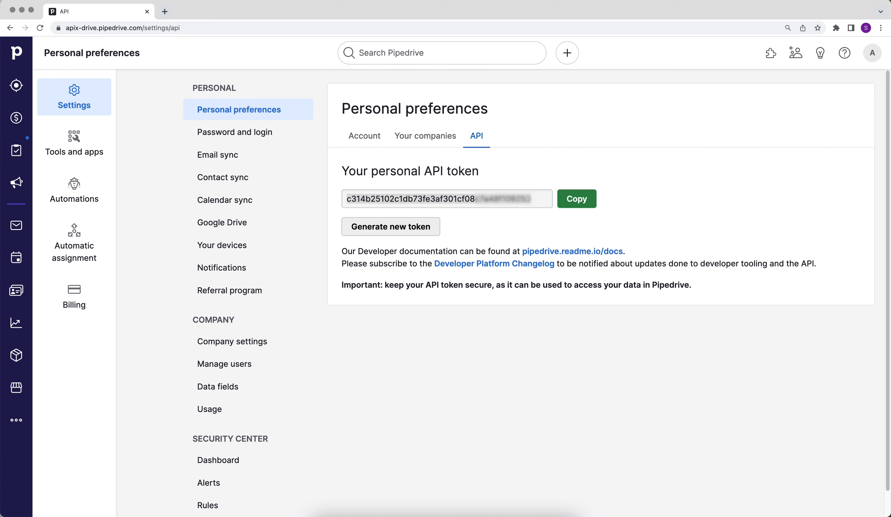
right_click(519, 197)
click(531, 221)
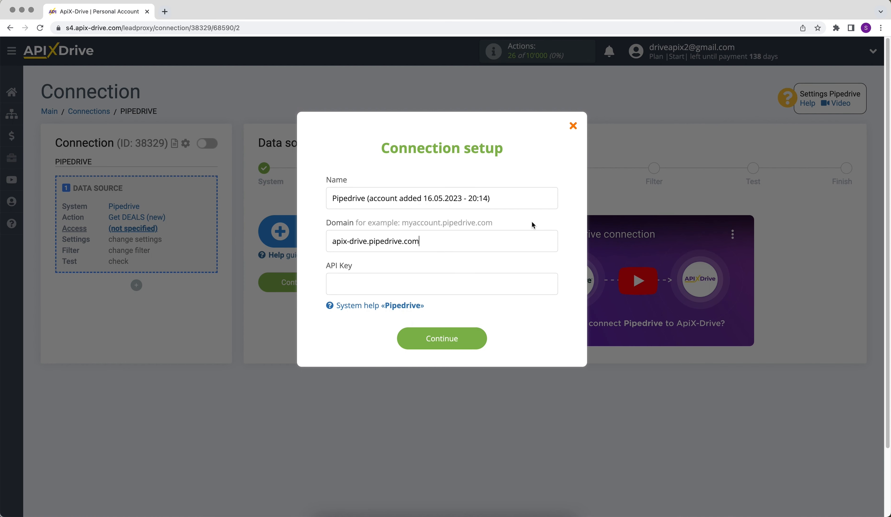
Paste the API token into the API Key field and save the Pipedrive account as login.
right_click(385, 282)
click(401, 346)
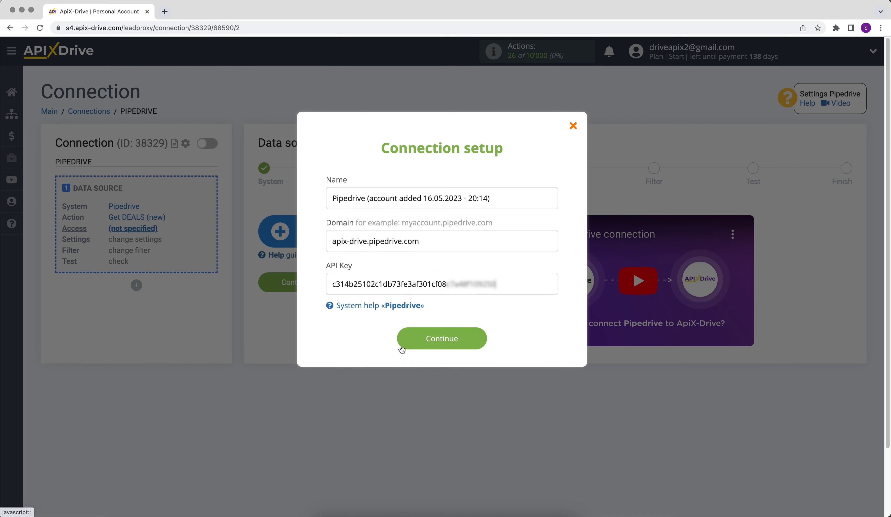
click(402, 348)
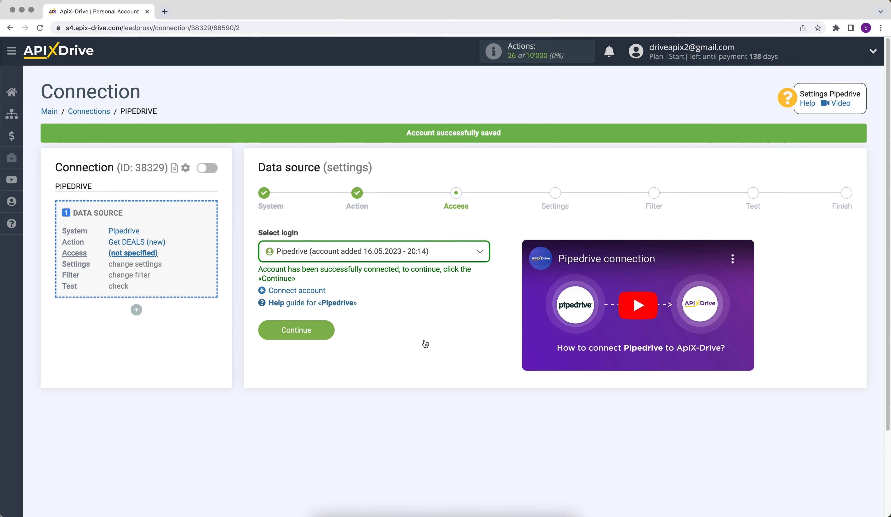
click(405, 253)
Keep the Pipedrive login, accept settings, skip filtering, load the 700 USD test deal and finish.
click(400, 317)
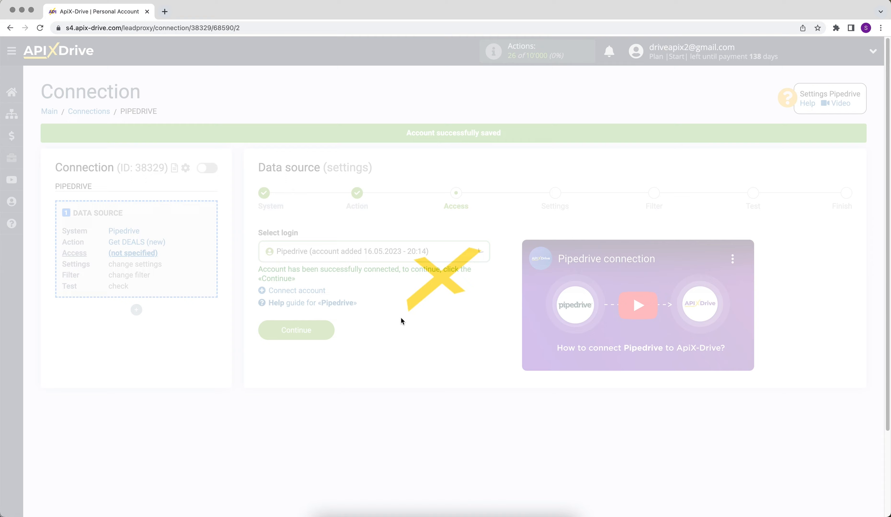
click(284, 330)
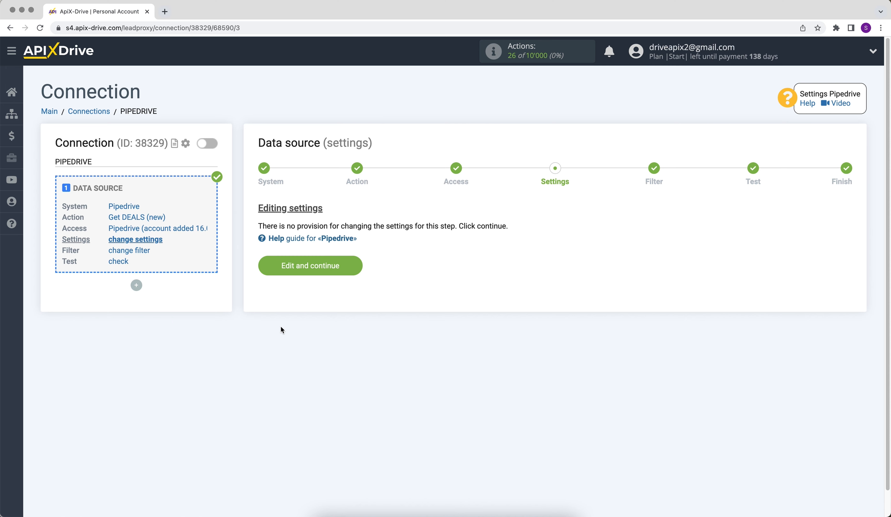
click(290, 263)
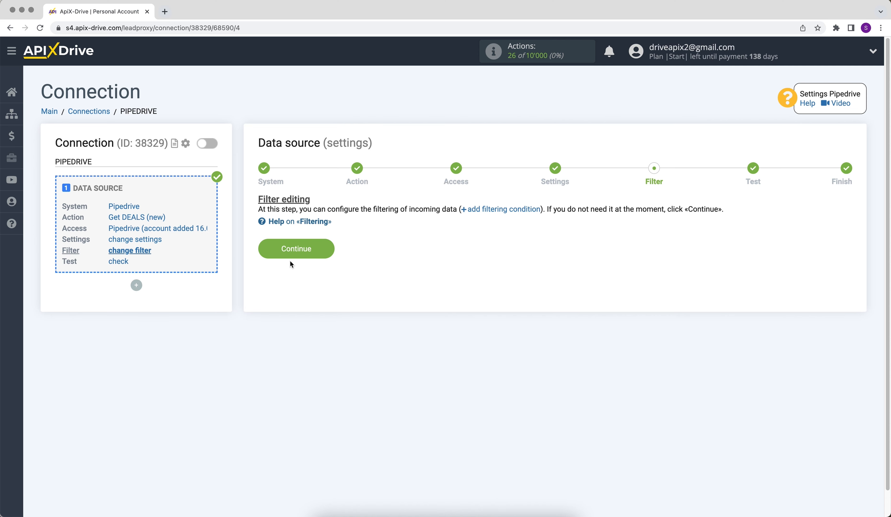
click(273, 247)
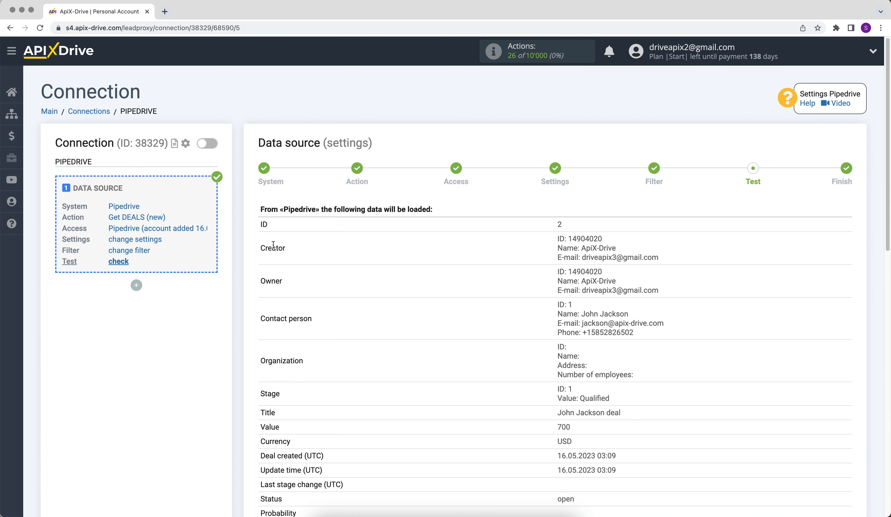
scroll(274, 245, down, 10)
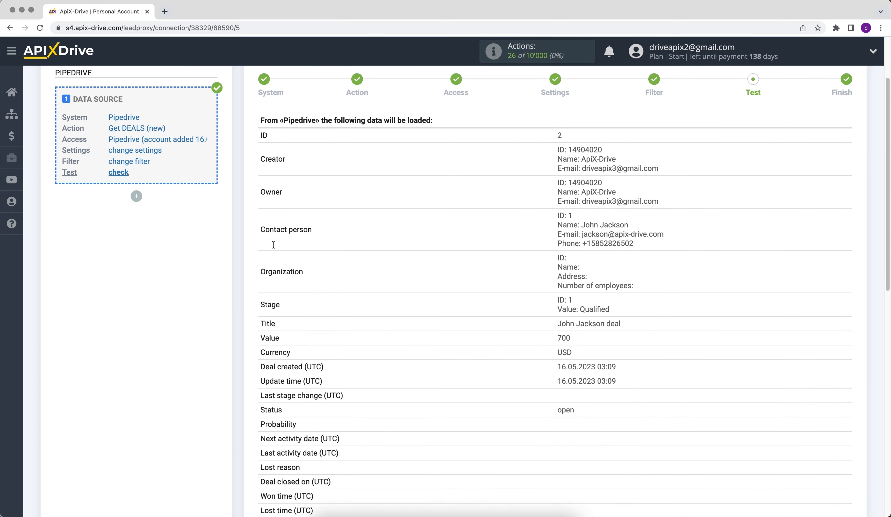
scroll(273, 245, down, 4)
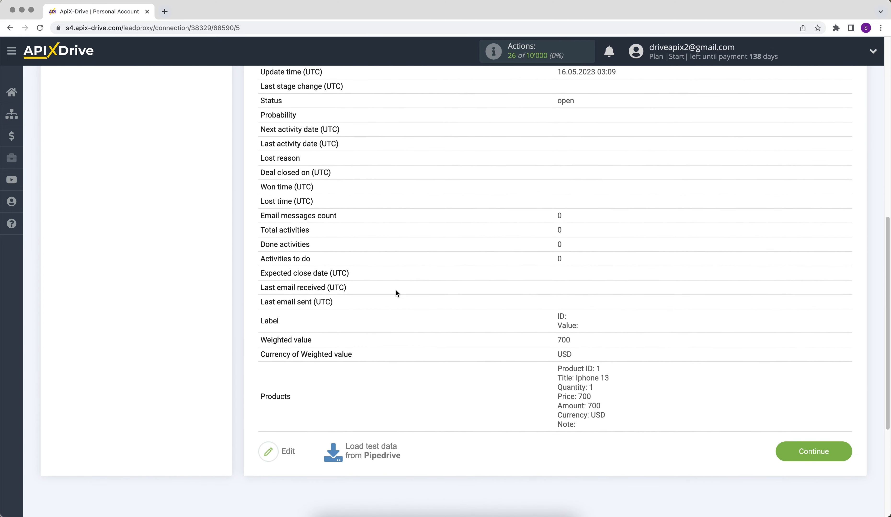
click(799, 452)
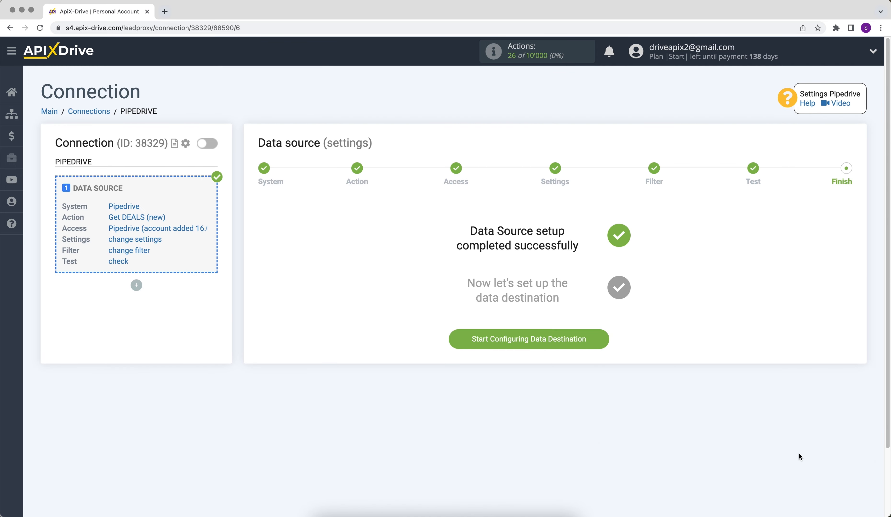
Choose ZOHO Inventory as the destination system with the Create CONTACT action.
click(471, 339)
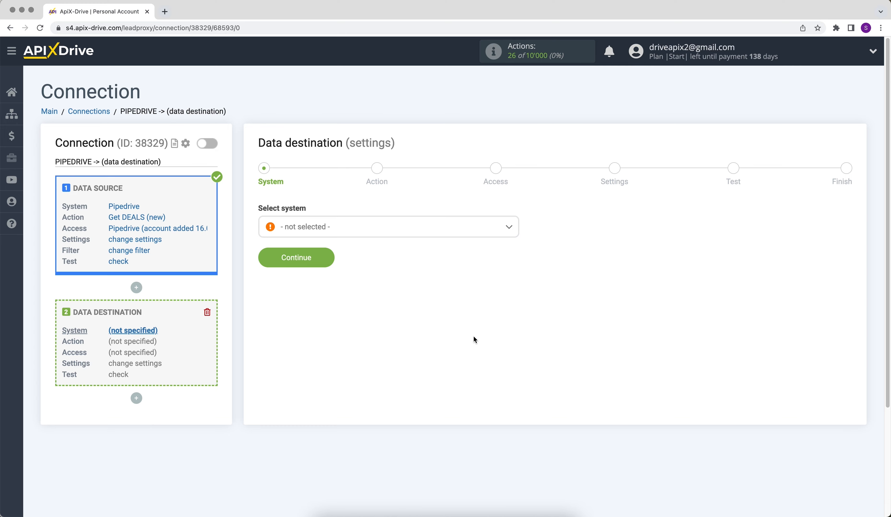
click(484, 233)
drag(515, 245, 516, 391)
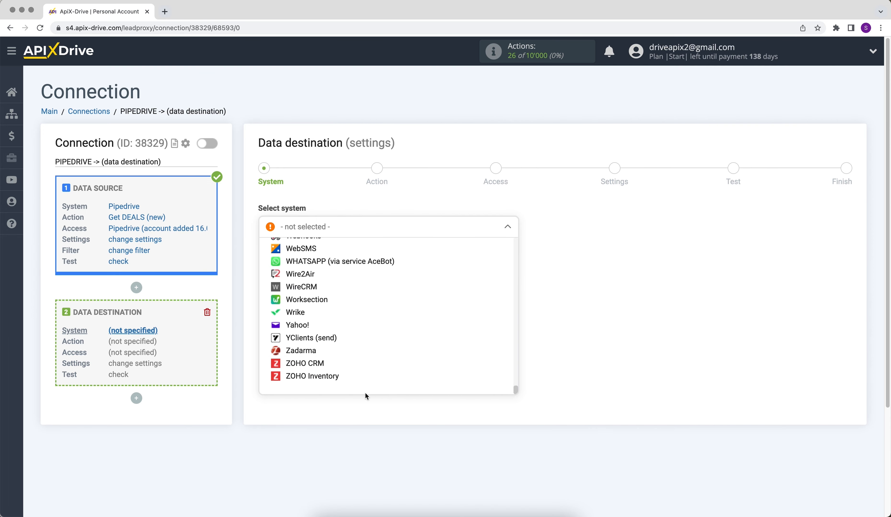
click(331, 388)
click(286, 260)
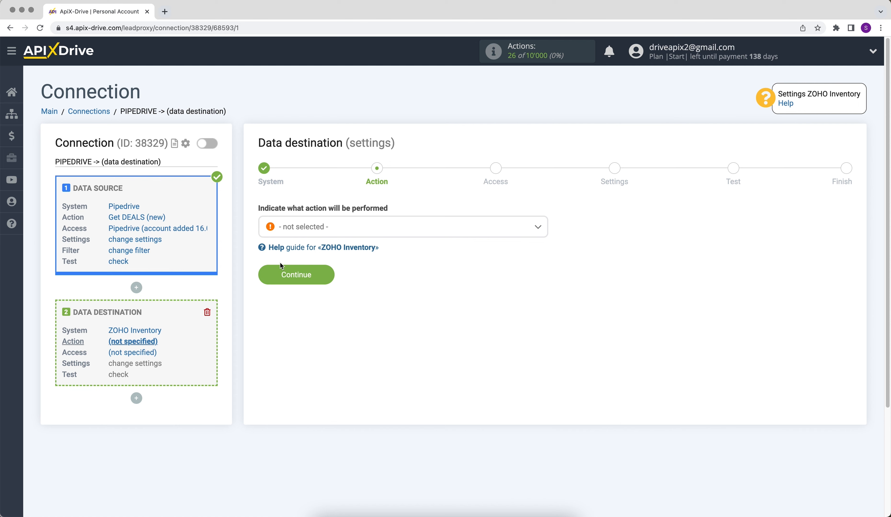
click(312, 231)
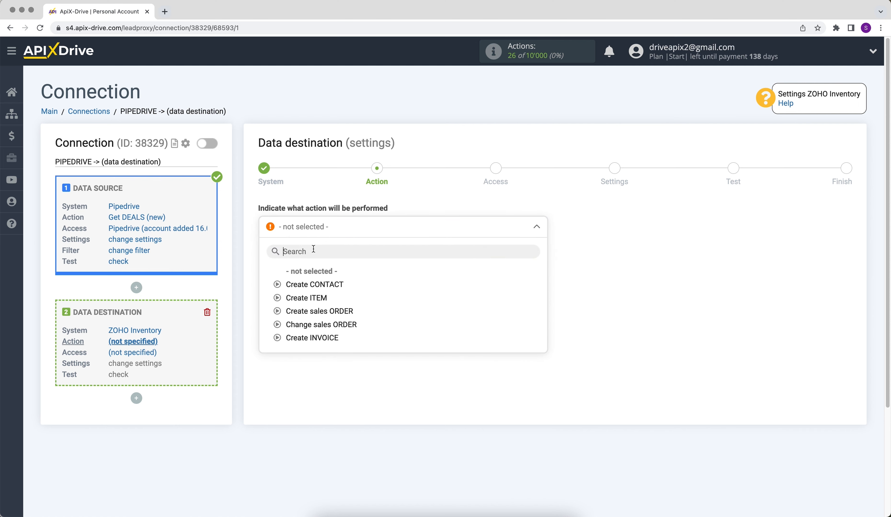
click(314, 284)
click(268, 274)
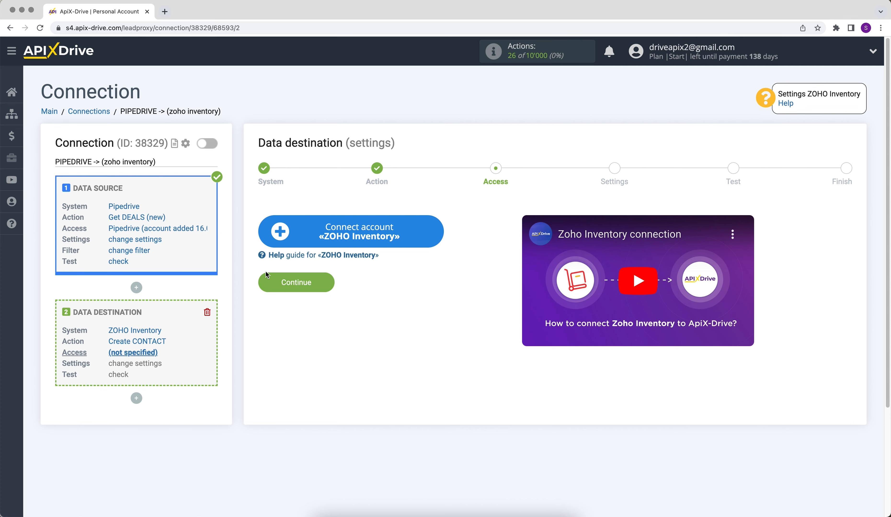
Sign in to Zoho with the account e-mail and password and allow ApiX Drive Inventory access.
click(272, 239)
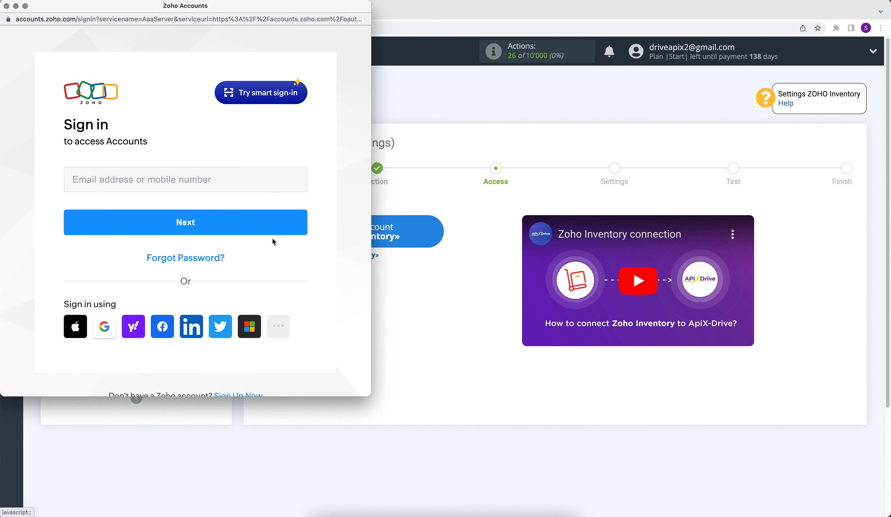
click(211, 185)
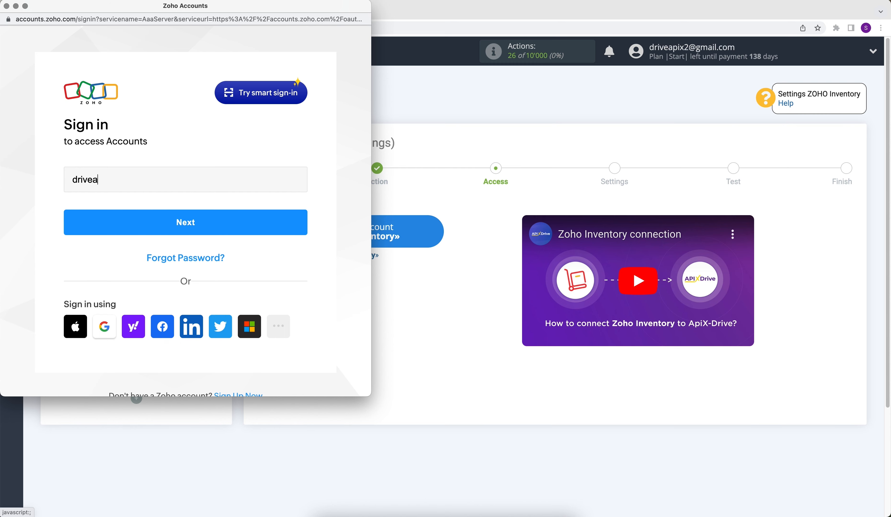
click(218, 216)
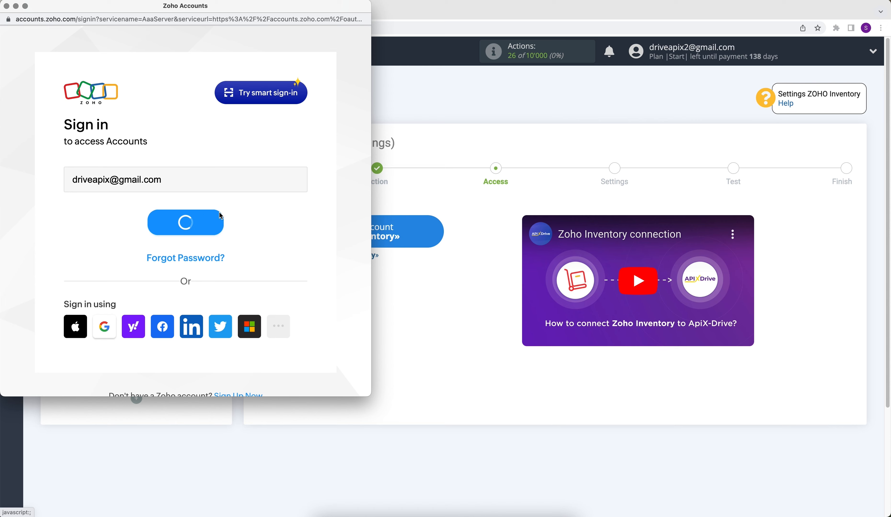
text(********)
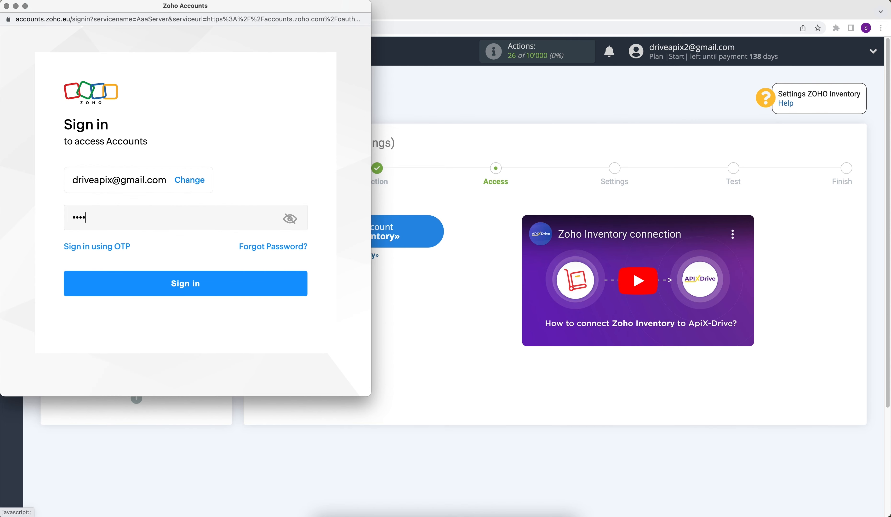
click(227, 283)
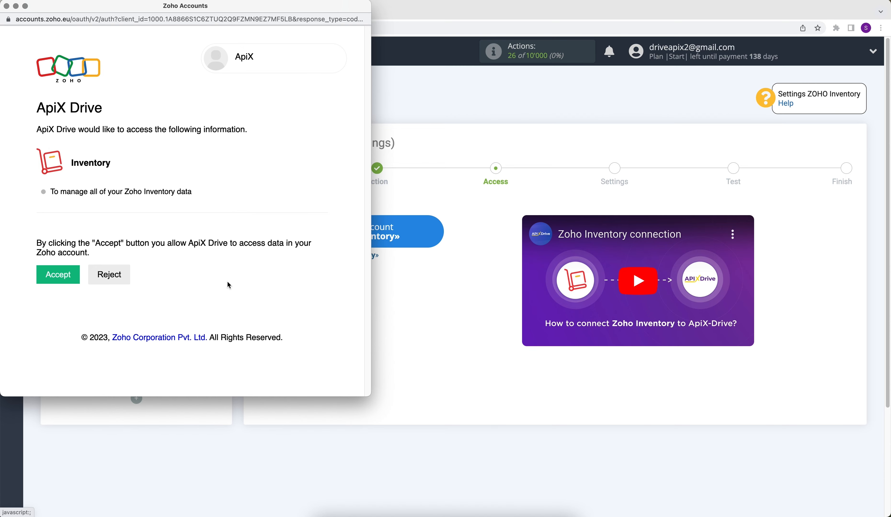
click(69, 279)
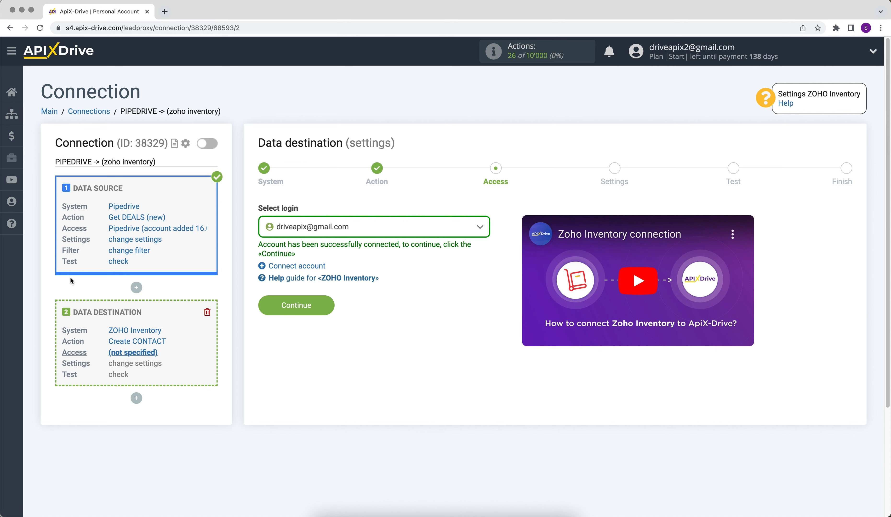
Select the newly connected Zoho account as the login and continue to Settings.
click(278, 234)
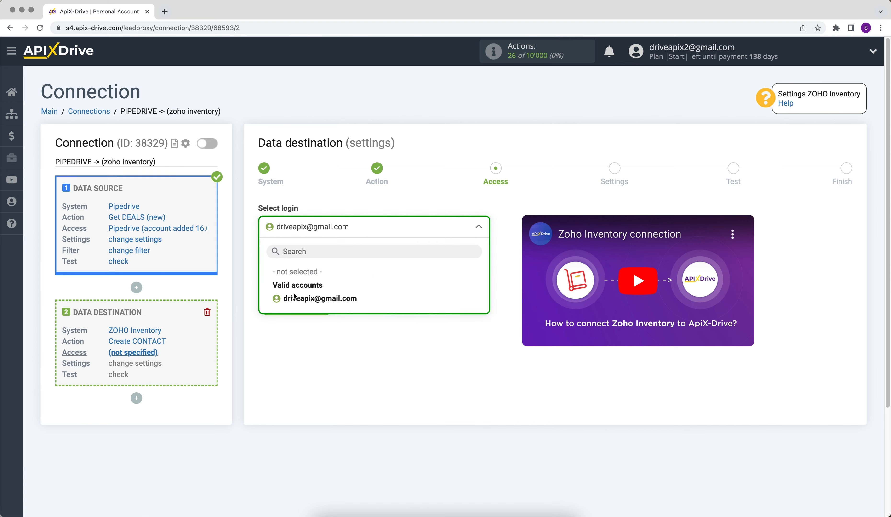
click(294, 297)
click(277, 307)
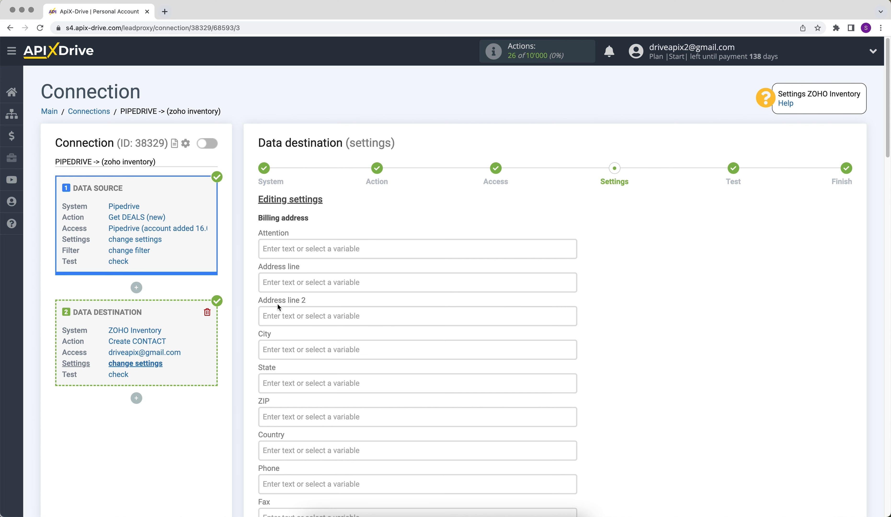
Set Contact name to 'New deal from Pipedrive' followed by the Pipedrive contact's name.
scroll(277, 307, down, 5)
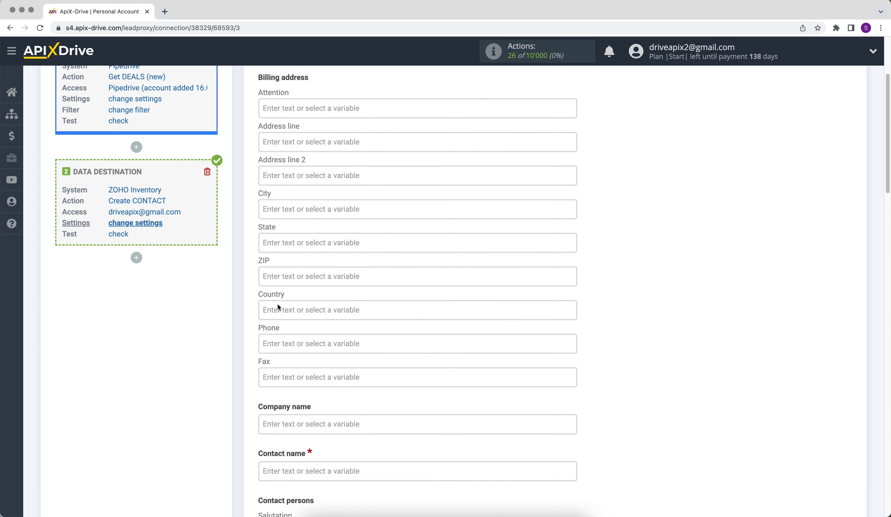
click(310, 464)
scroll(310, 466, down, 10)
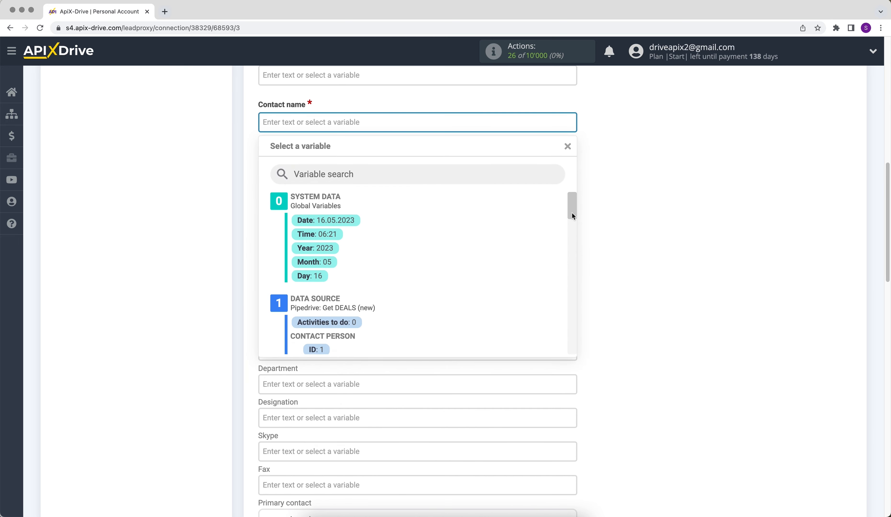
drag(572, 213, 575, 228)
click(336, 252)
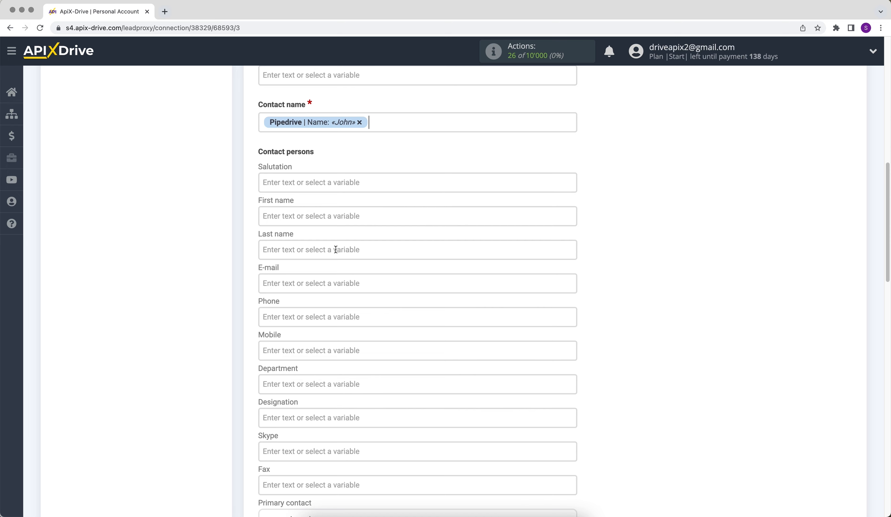
click(263, 122)
text(New deal fr)
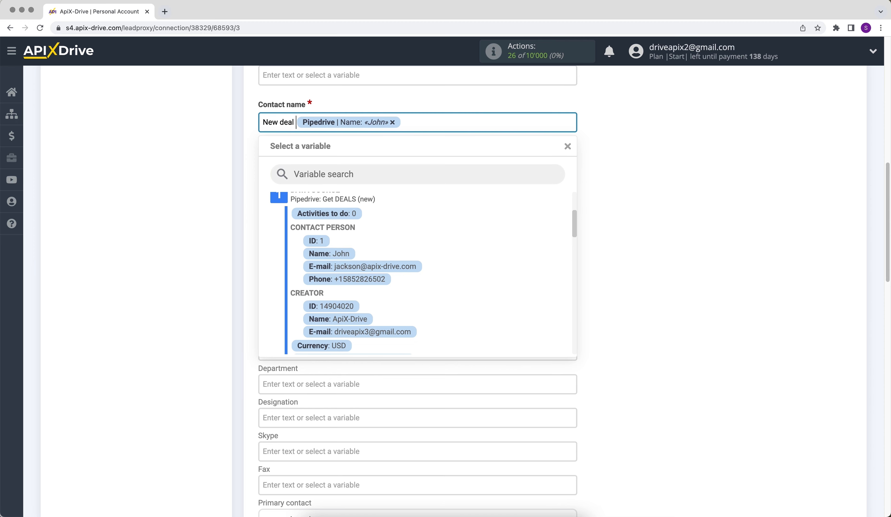
text(om Pipe)
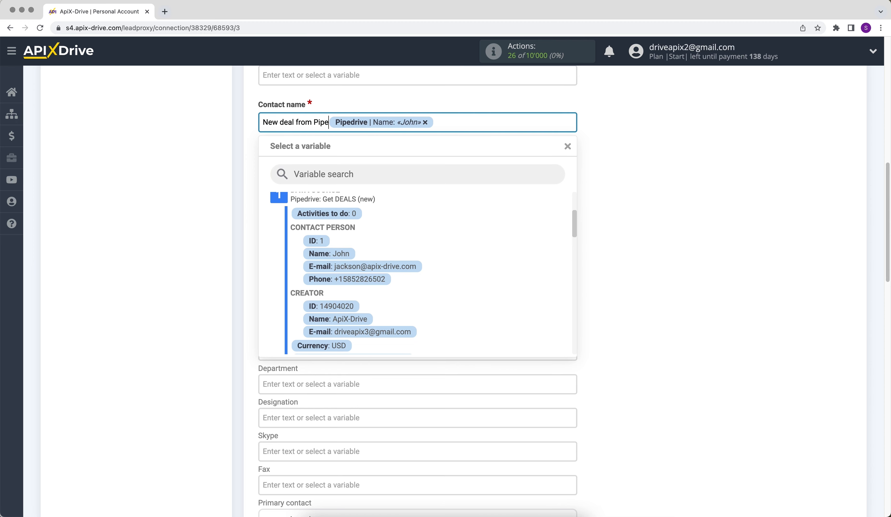
text(drive)
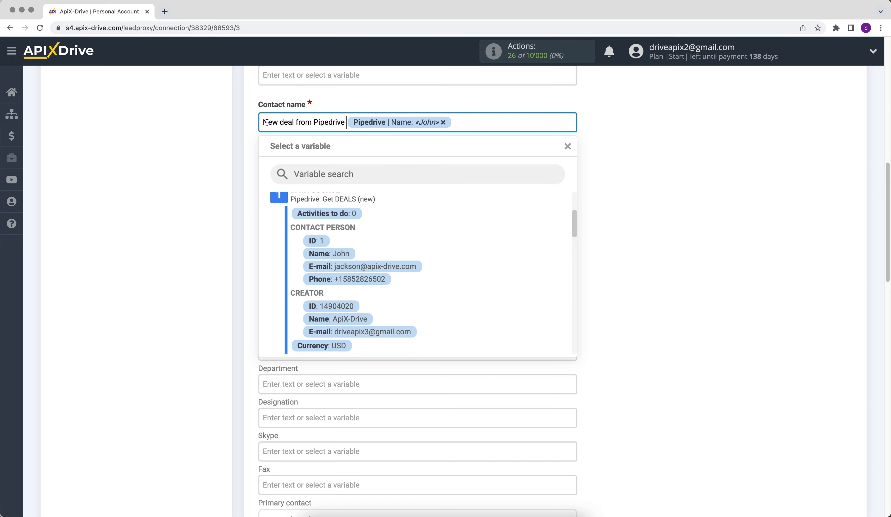
click(604, 204)
Map First name to the Pipedrive contact's name and E-mail to the contact person's e-mail.
click(360, 210)
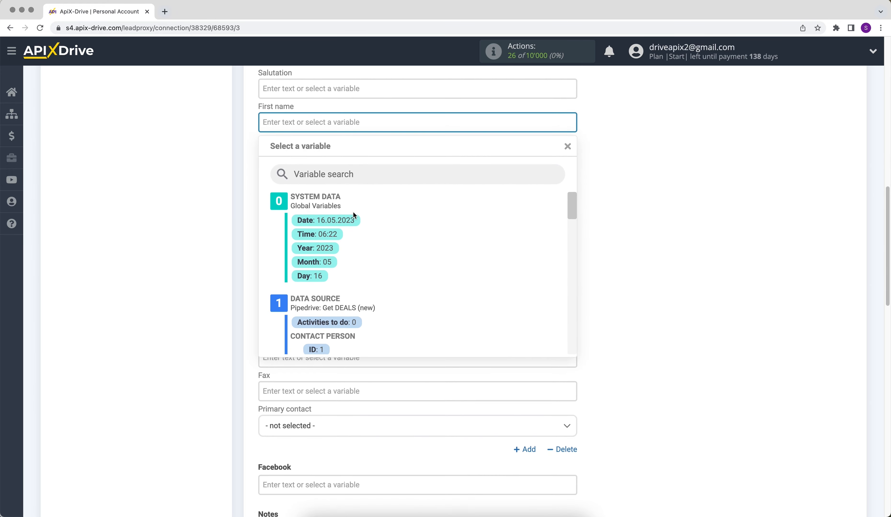
scroll(519, 240, down, 3)
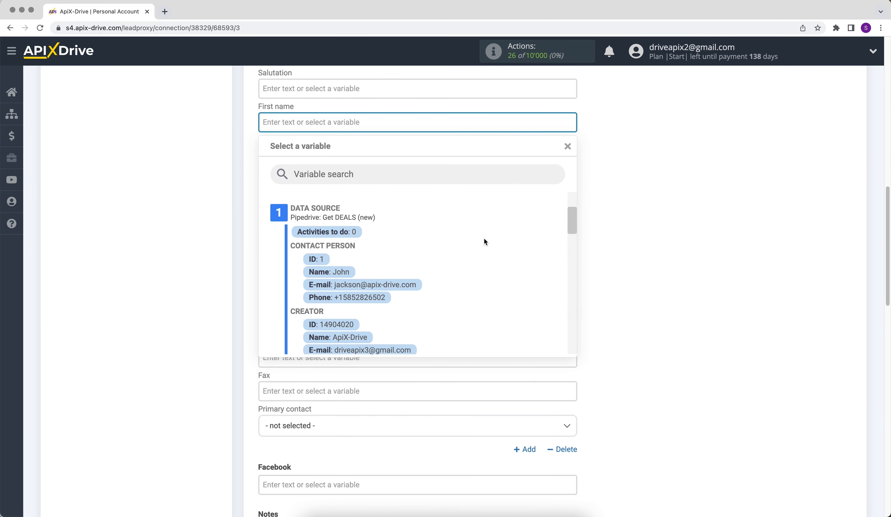
click(348, 273)
click(308, 190)
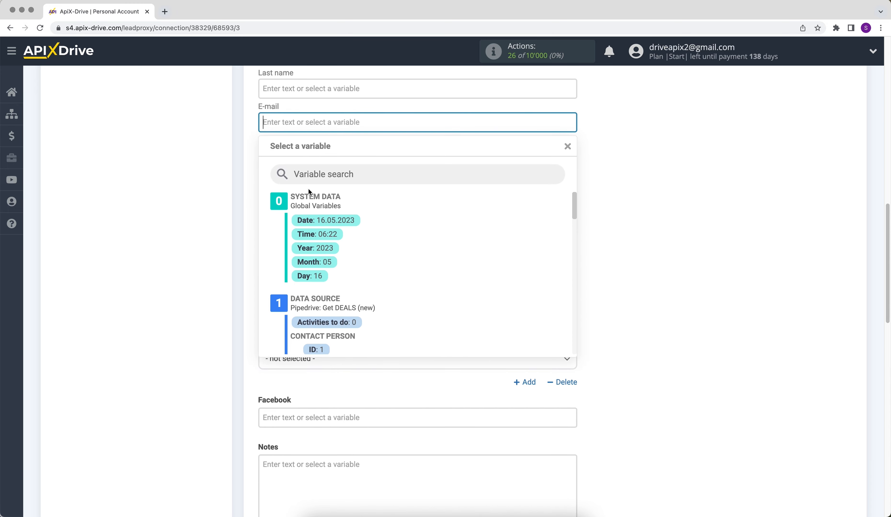
scroll(426, 270, down, 3)
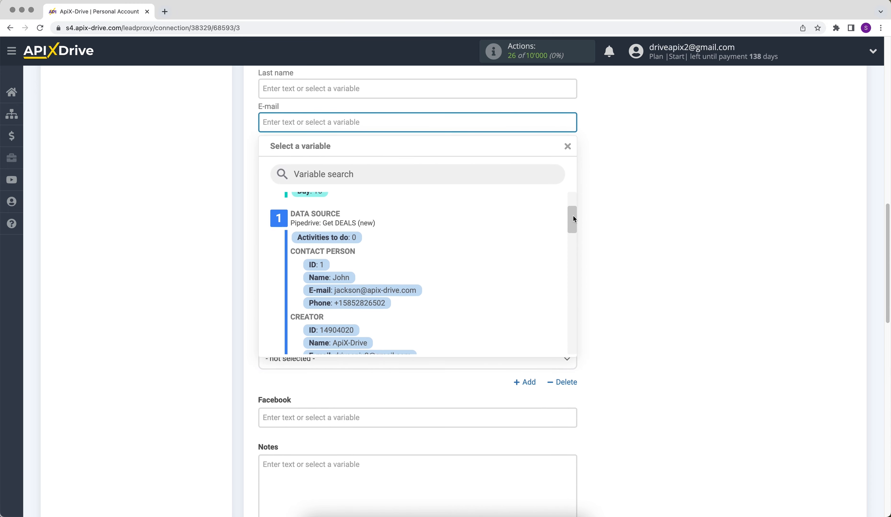
click(409, 284)
Map Phone to the Pipedrive contact person's phone.
click(315, 157)
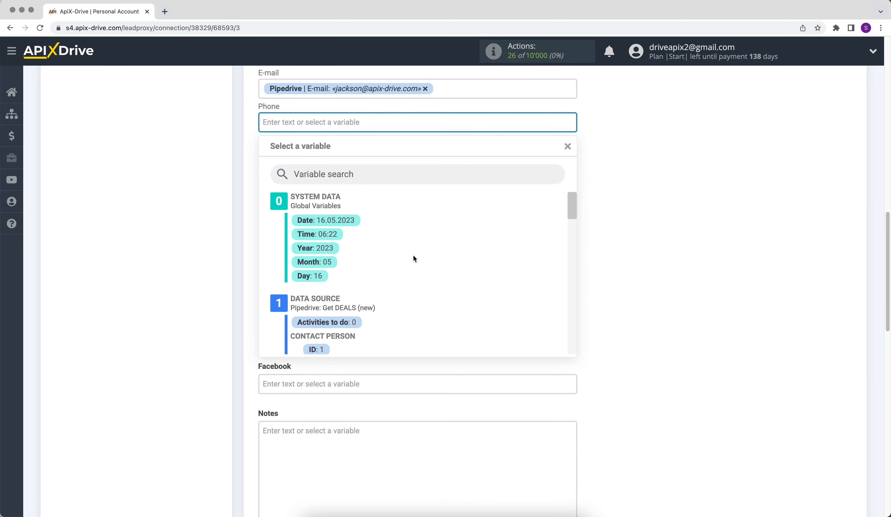
scroll(554, 217, down, 5)
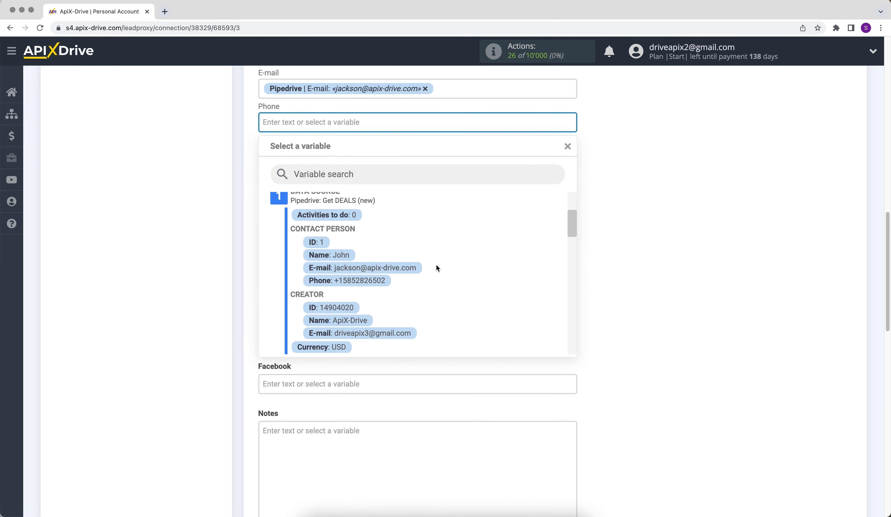
click(358, 281)
scroll(364, 285, down, 3)
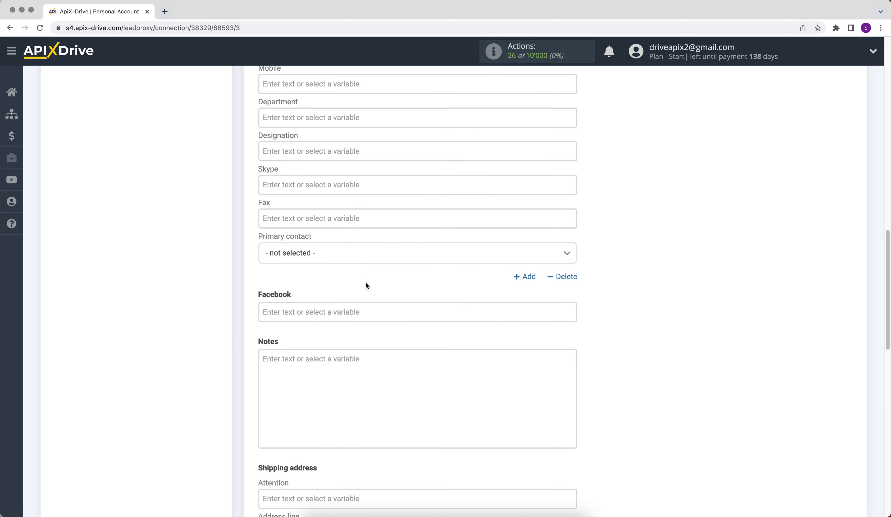
click(285, 359)
Write 'Product' in Notes followed by the Pipedrive product title.
text(Pro)
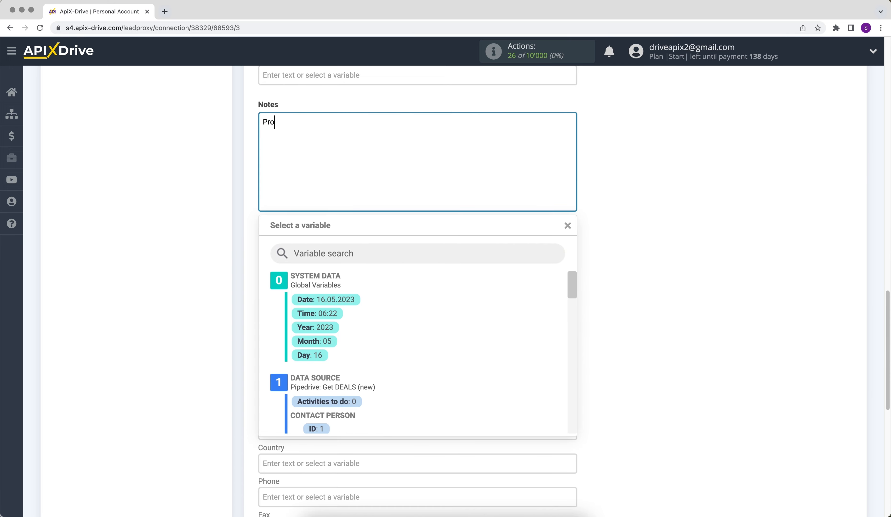
text(duct)
drag(570, 284, 566, 402)
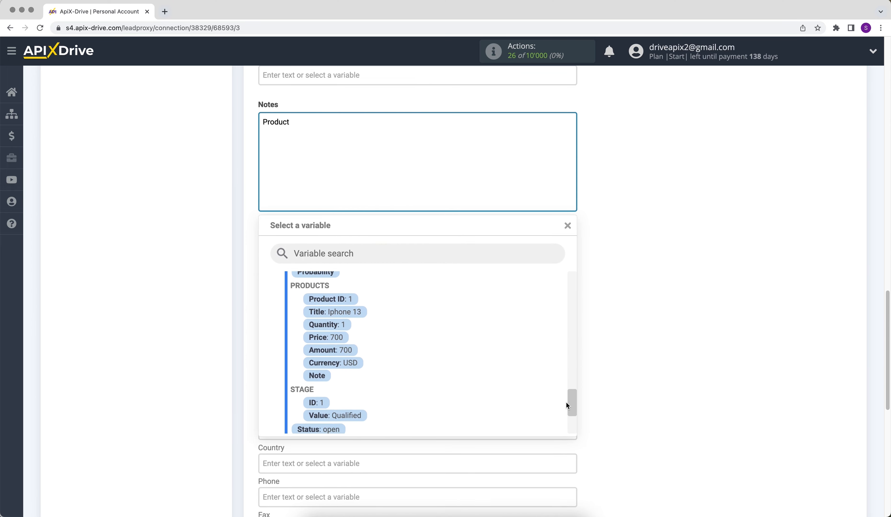
click(363, 314)
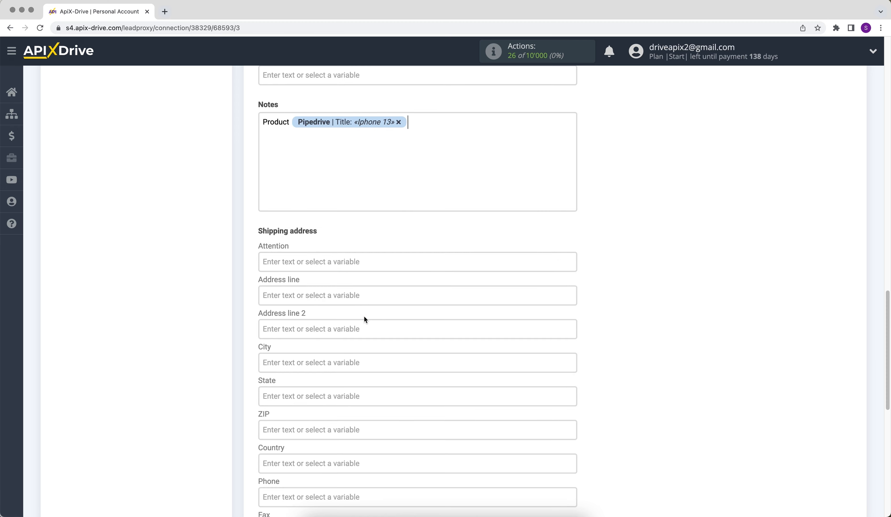
key(Return)
Add a 'Price' line with the deal amount and currency, then save the mapping.
text(Price)
click(340, 143)
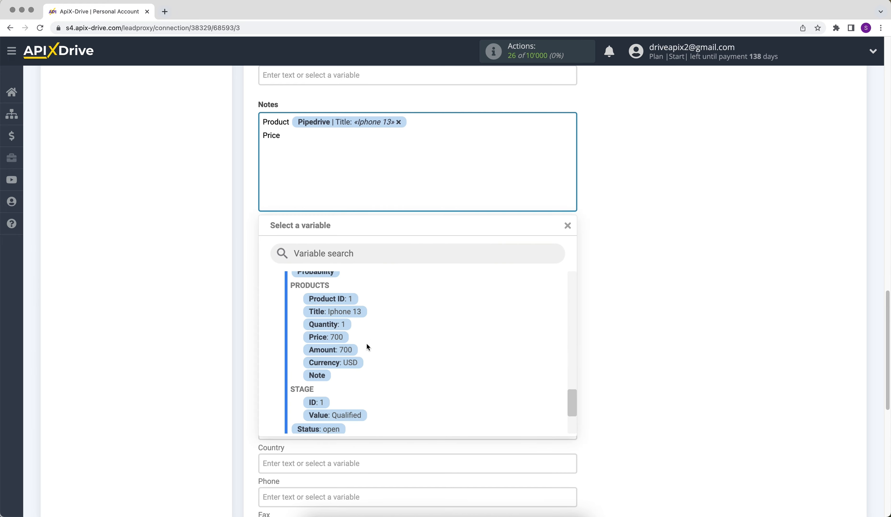
click(353, 351)
click(409, 131)
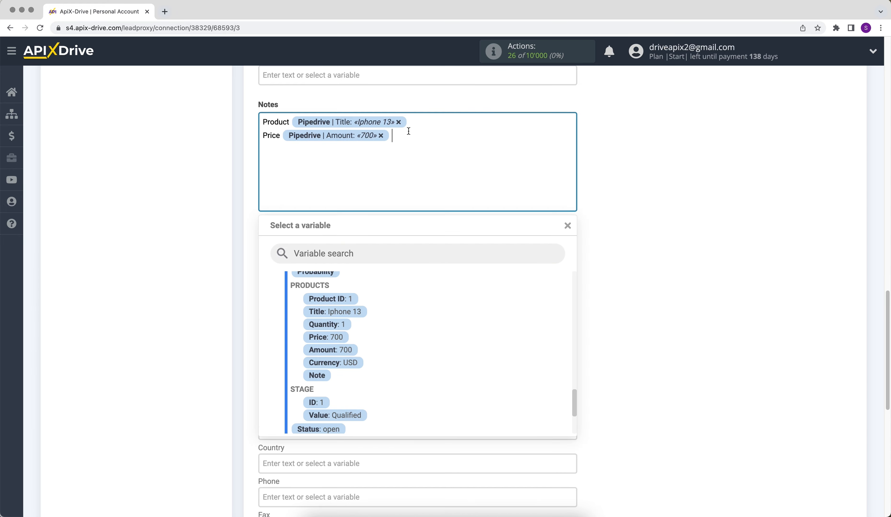
click(355, 362)
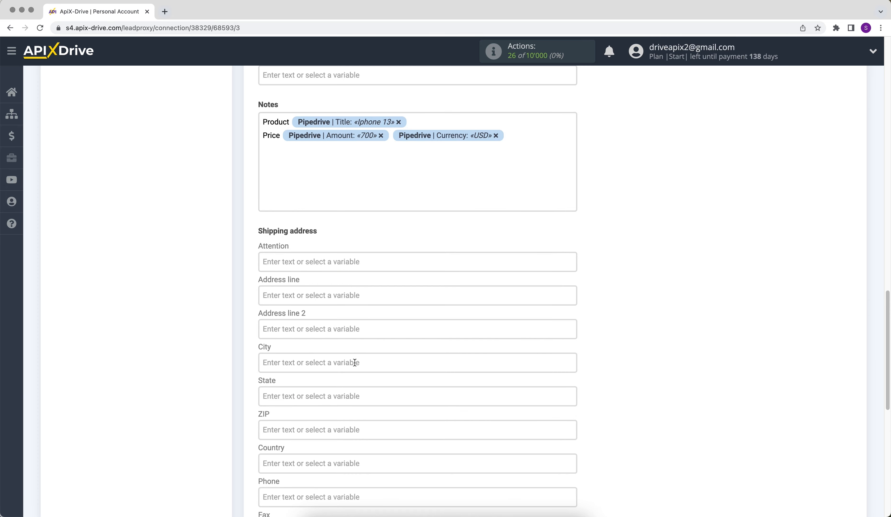
scroll(355, 363, down, 6)
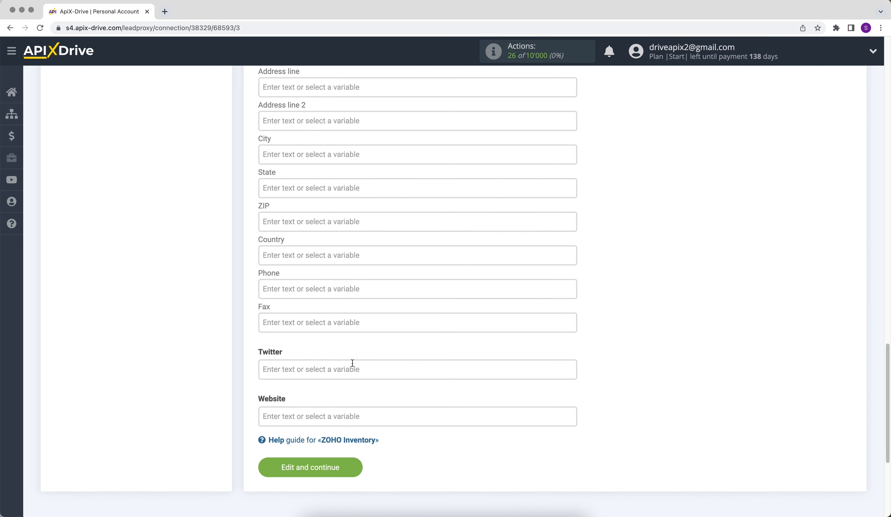
click(269, 468)
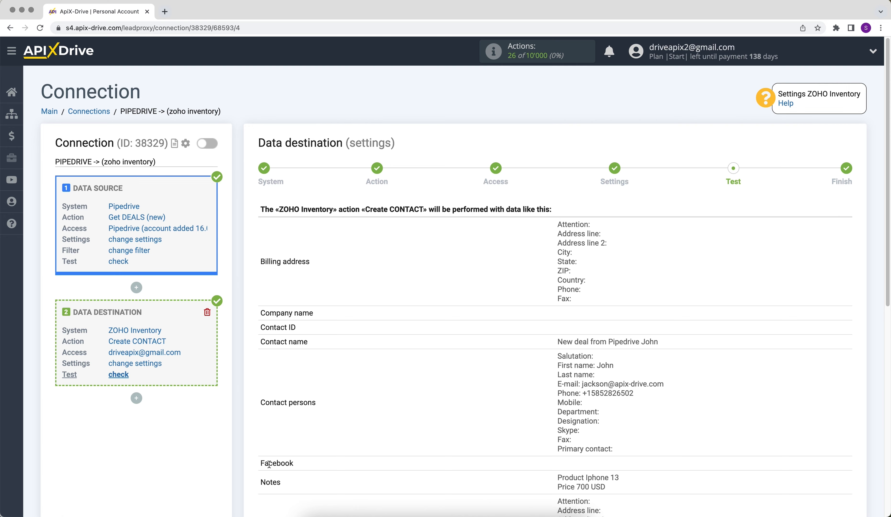
Send test contact data to ZOHO Inventory, with Notes 'Product Iphone 13, Price 700 USD'.
scroll(269, 464, down, 7)
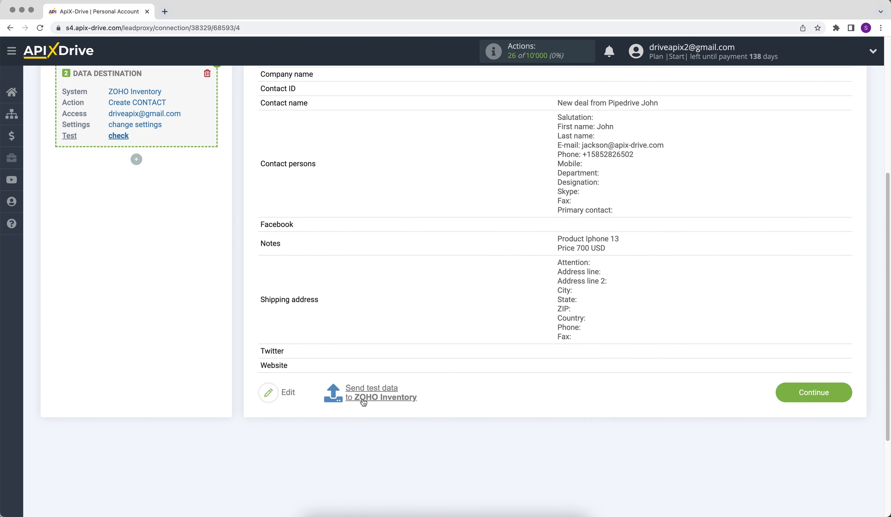
click(363, 402)
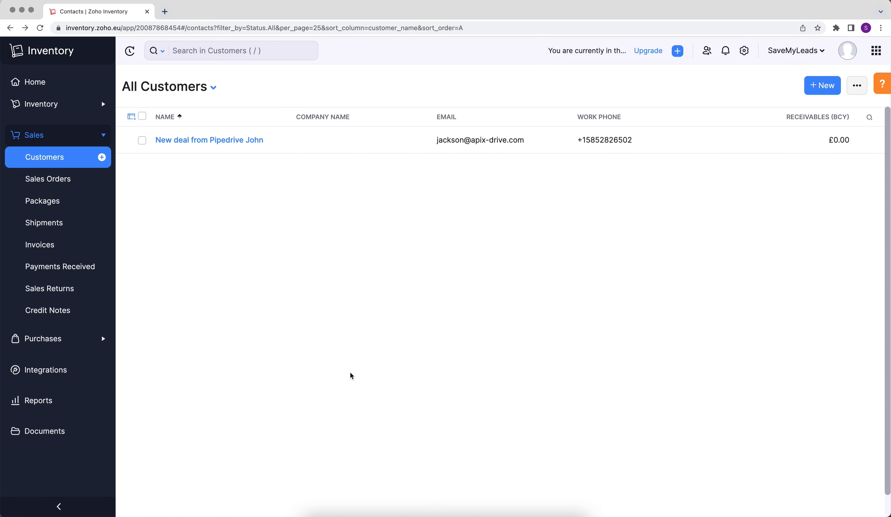
View the new Zoho Inventory customer from the test deal and its Iphone 13, 700 USD remarks.
click(230, 140)
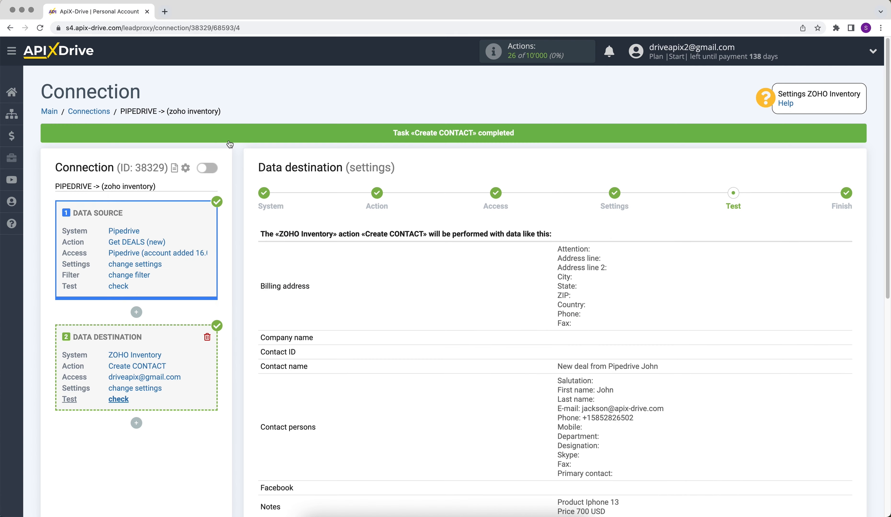
scroll(229, 143, down, 5)
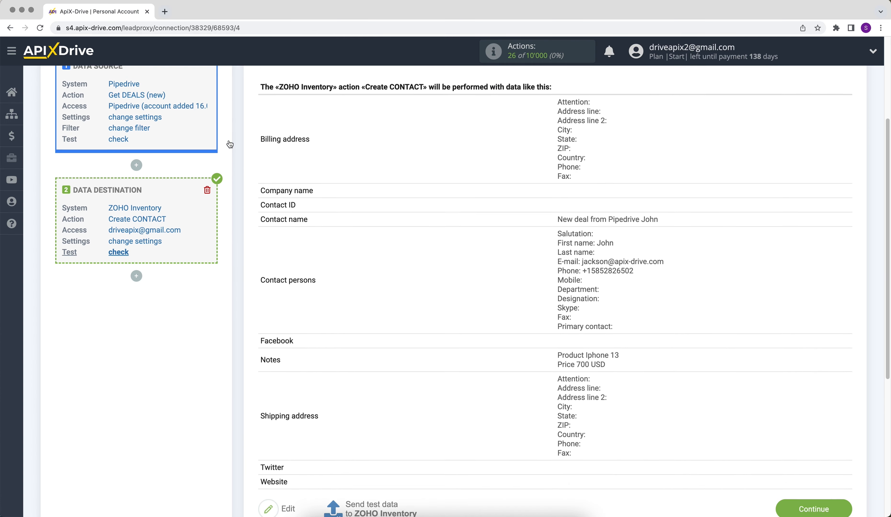
Finish the ZOHO Inventory destination setup and enable auto-update for the connection.
scroll(230, 144, down, 2)
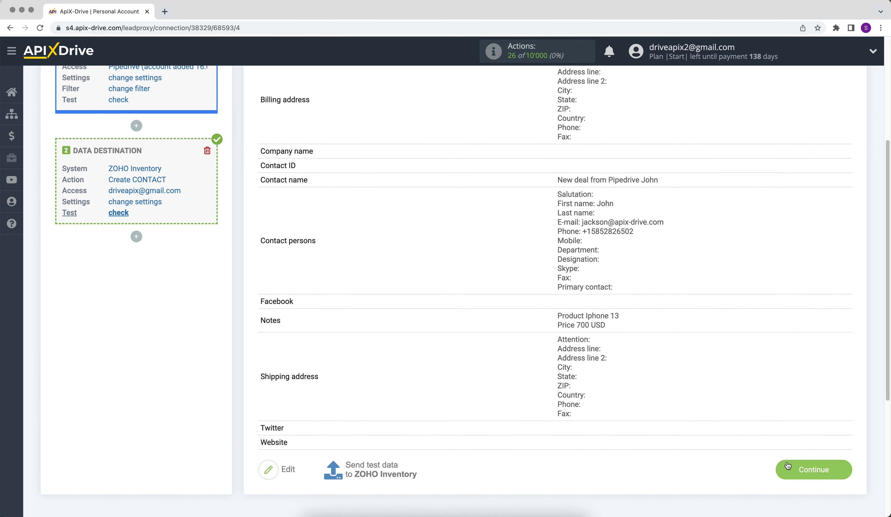
click(787, 466)
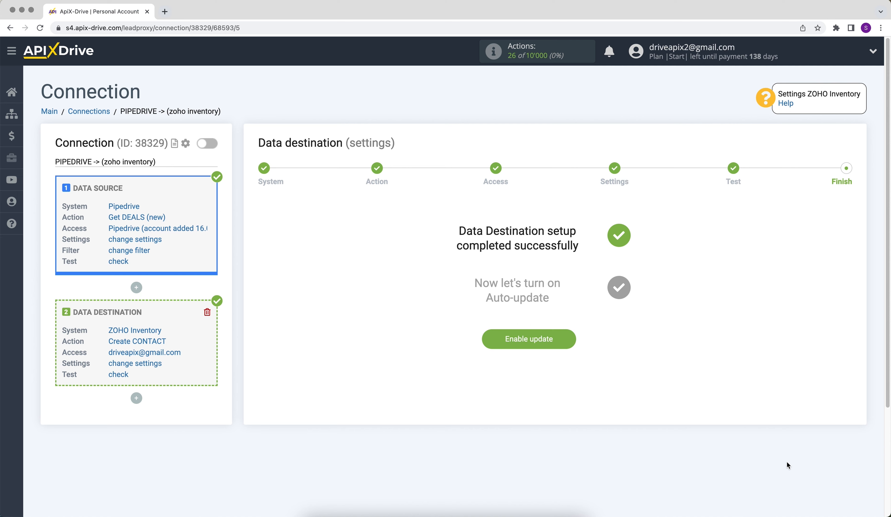
click(488, 339)
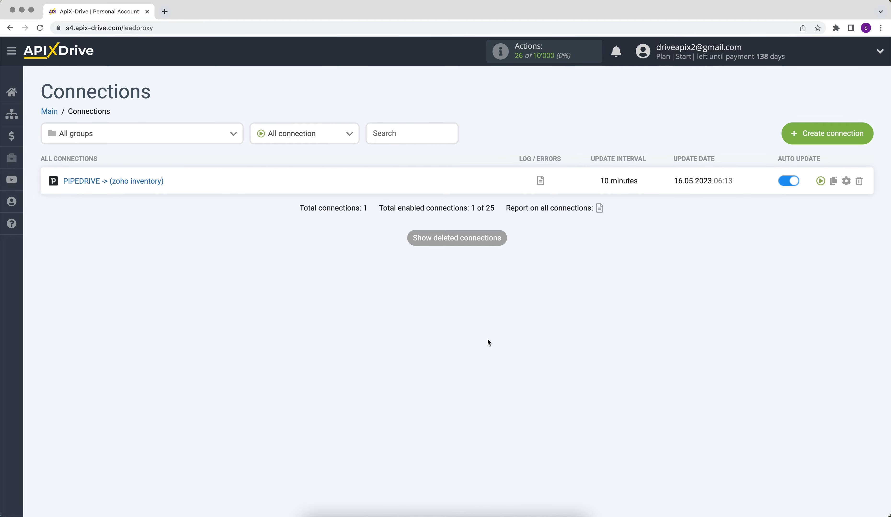
Change the PIPEDRIVE → ZOHO Inventory connection's update interval to 5 minutes.
click(846, 182)
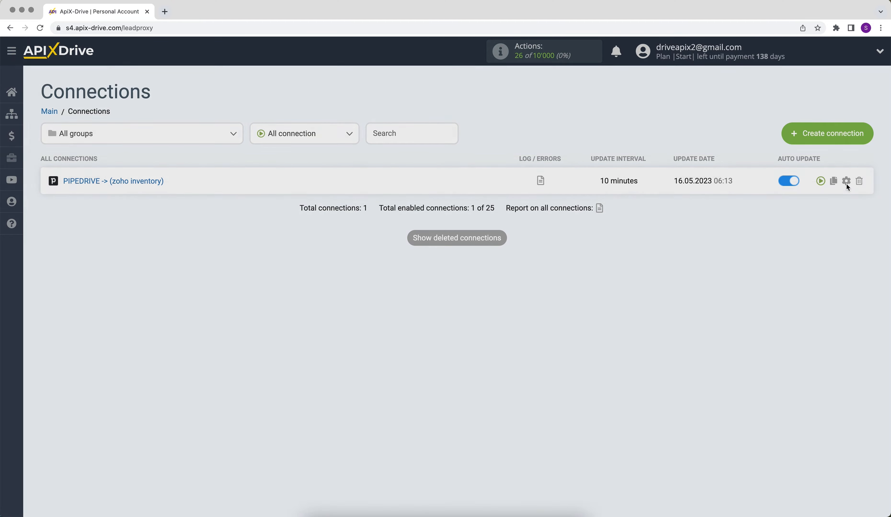
click(497, 288)
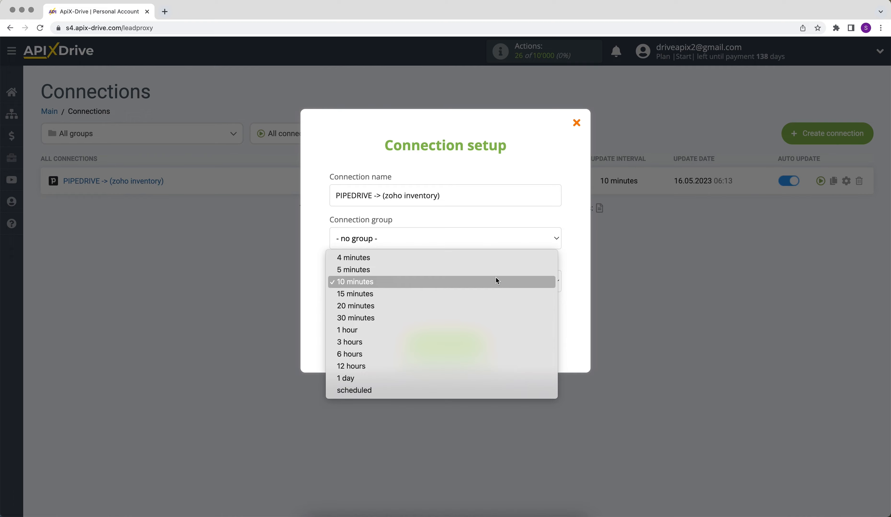
click(496, 273)
click(404, 343)
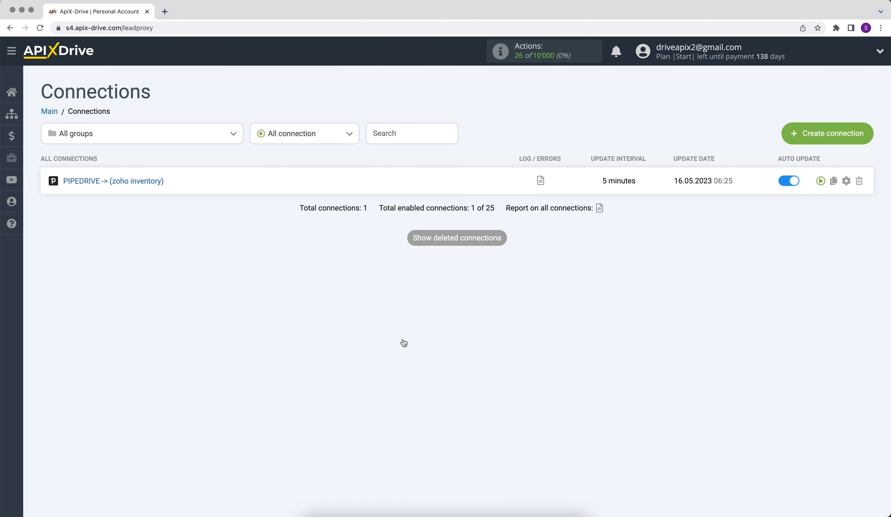